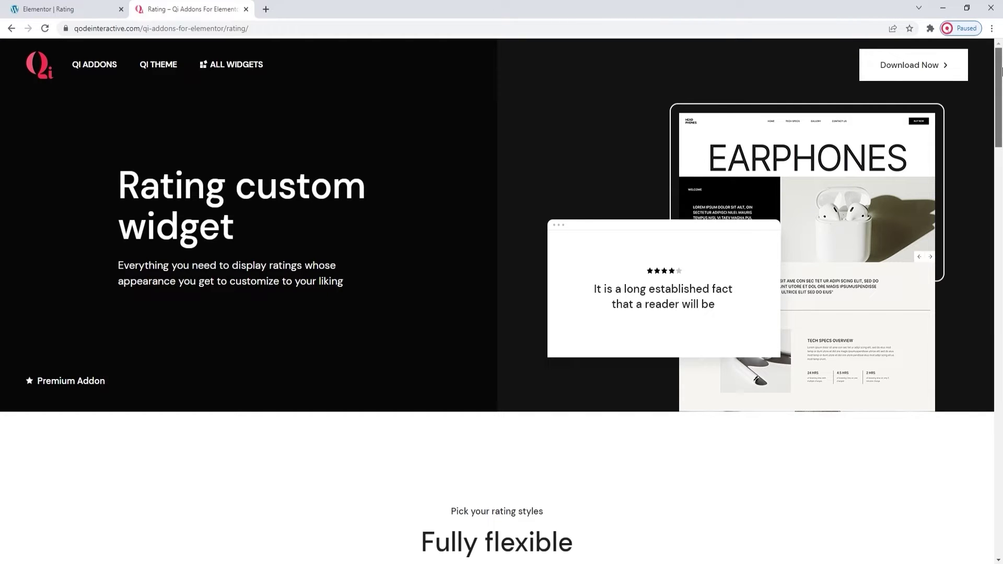
Scroll the Qi Addons Rating showcase page down to the star-rated customer review cards
{"action": "left_click_drag", "start_coordinate": [1002, 70], "coordinate": [1001, 144]}
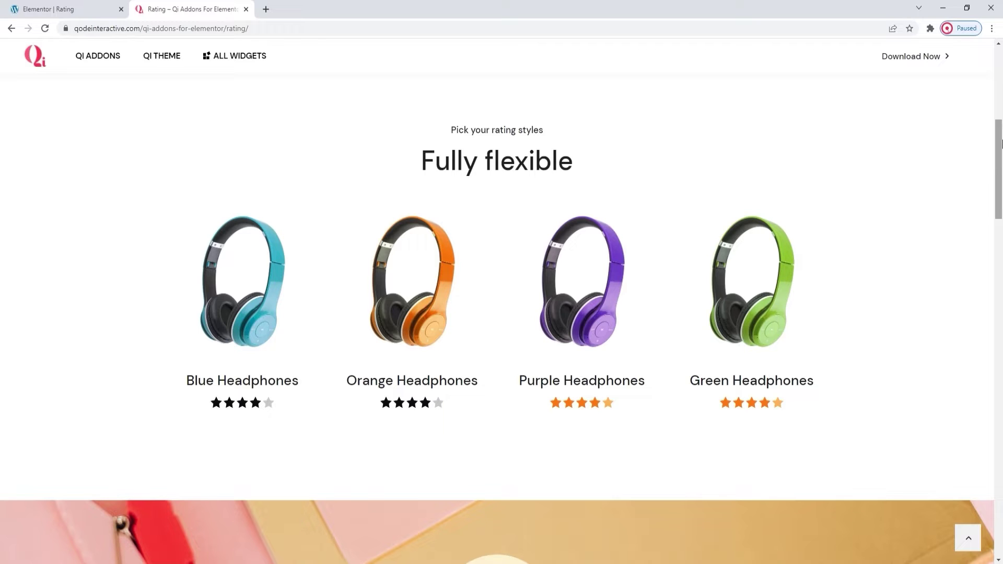
{"action": "left_click_drag", "start_coordinate": [1002, 144], "coordinate": [1002, 220]}
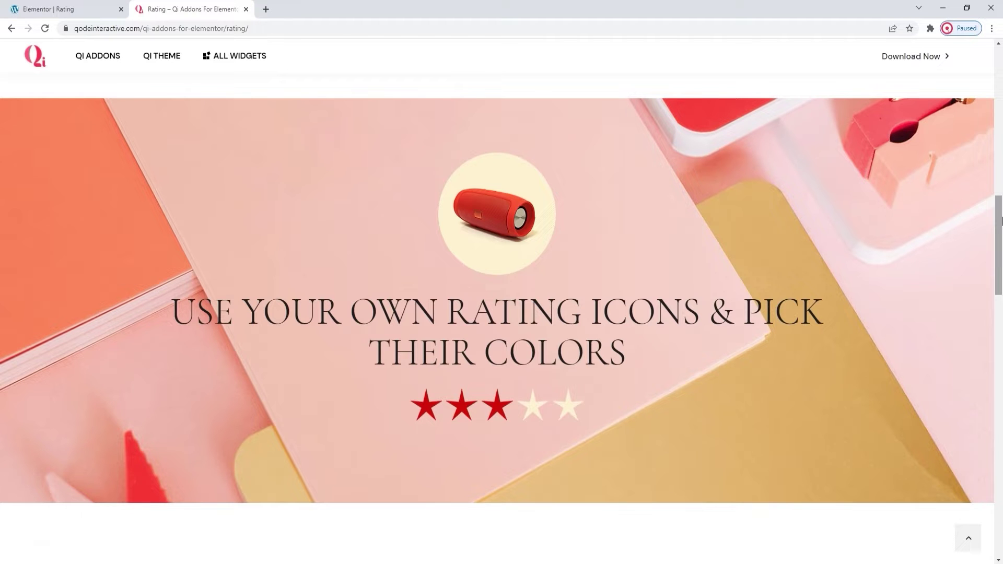
{"action": "left_click_drag", "start_coordinate": [1002, 221], "coordinate": [1002, 291]}
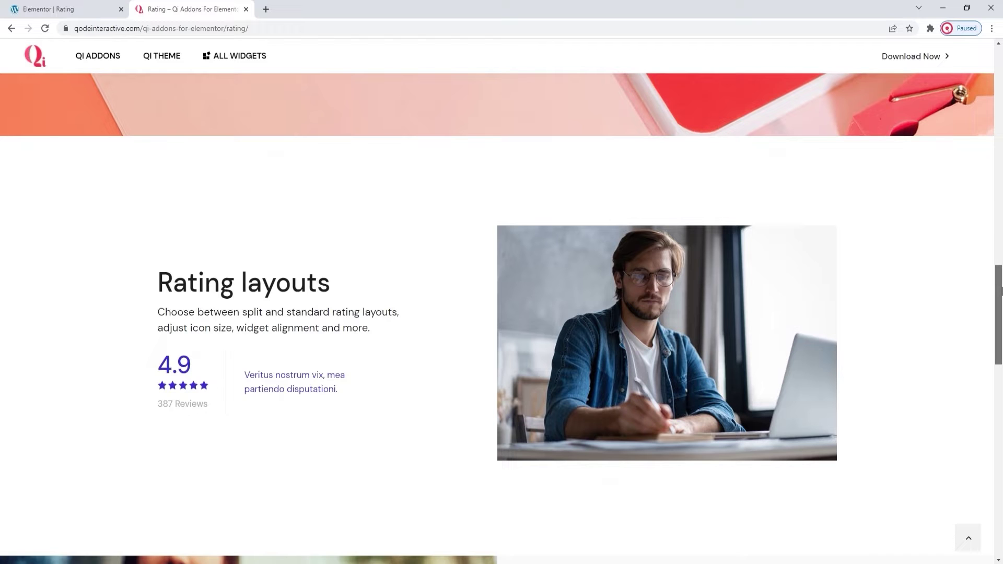
{"action": "scroll", "coordinate": [999, 289], "scroll_direction": "down", "scroll_amount": 1}
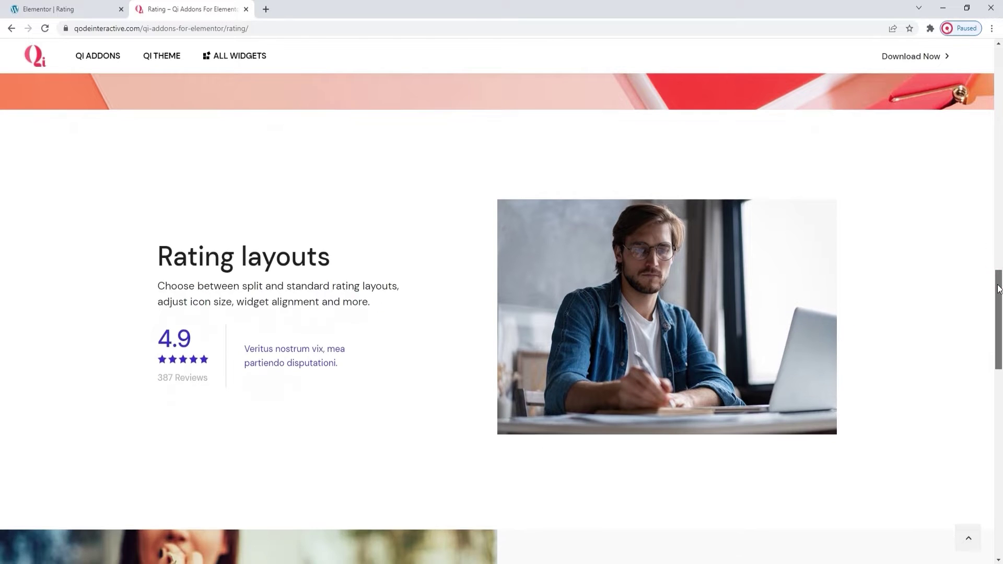
{"action": "left_click_drag", "start_coordinate": [999, 288], "coordinate": [1002, 424]}
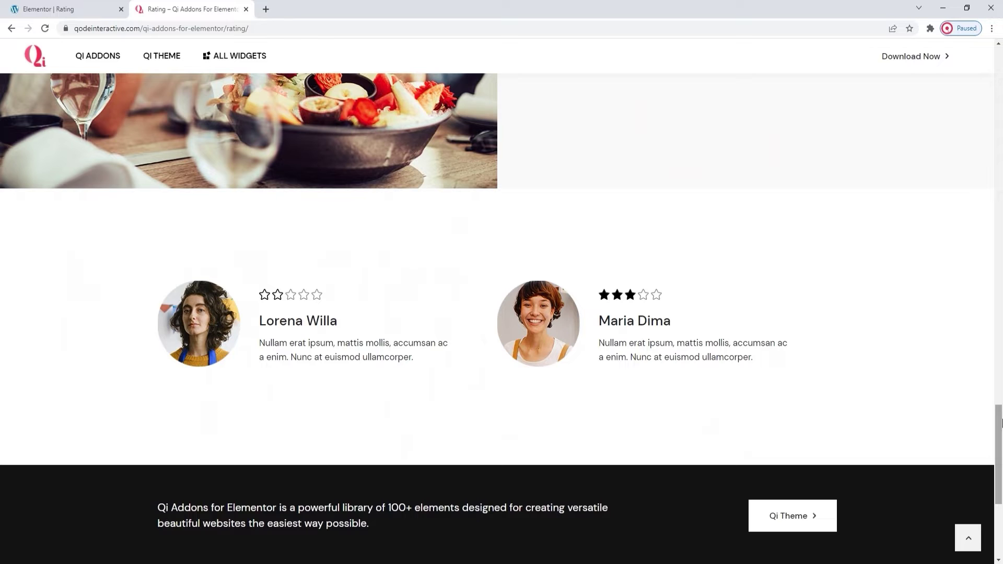
Switch to the Rating page in Elementor and select the speaker image, then the heading
{"action": "left_click", "coordinate": [73, 8]}
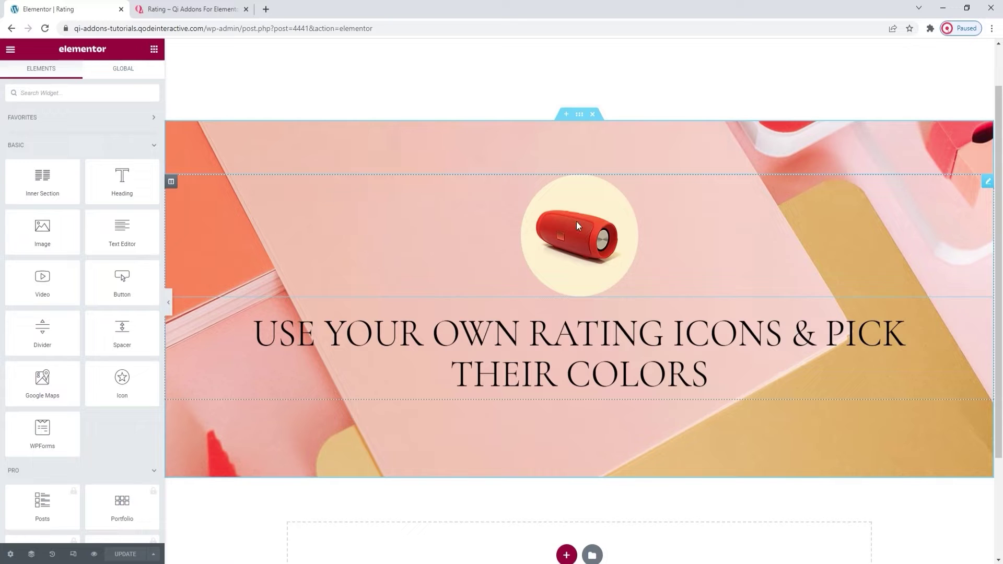
{"action": "left_click", "coordinate": [600, 236]}
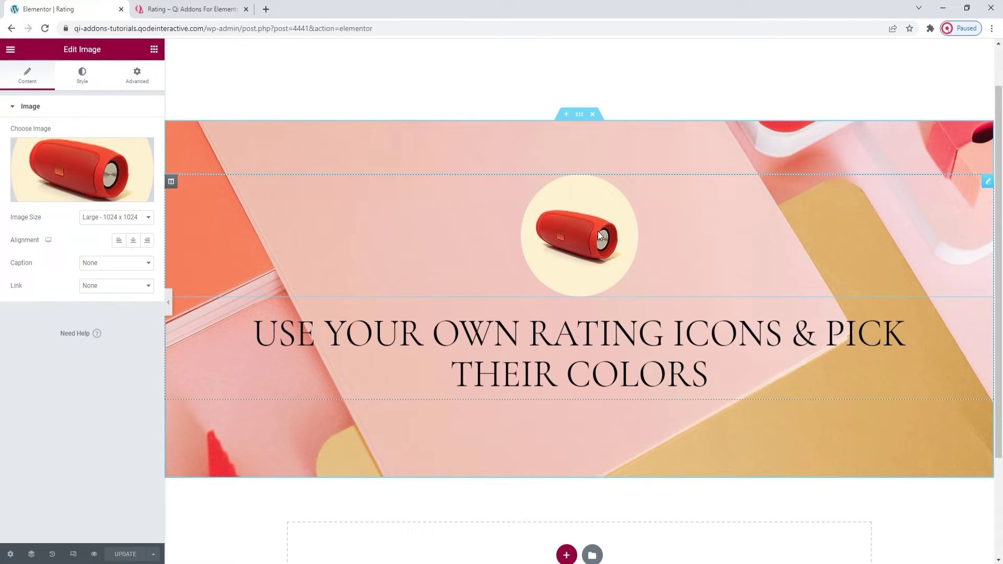
{"action": "left_click", "coordinate": [571, 335]}
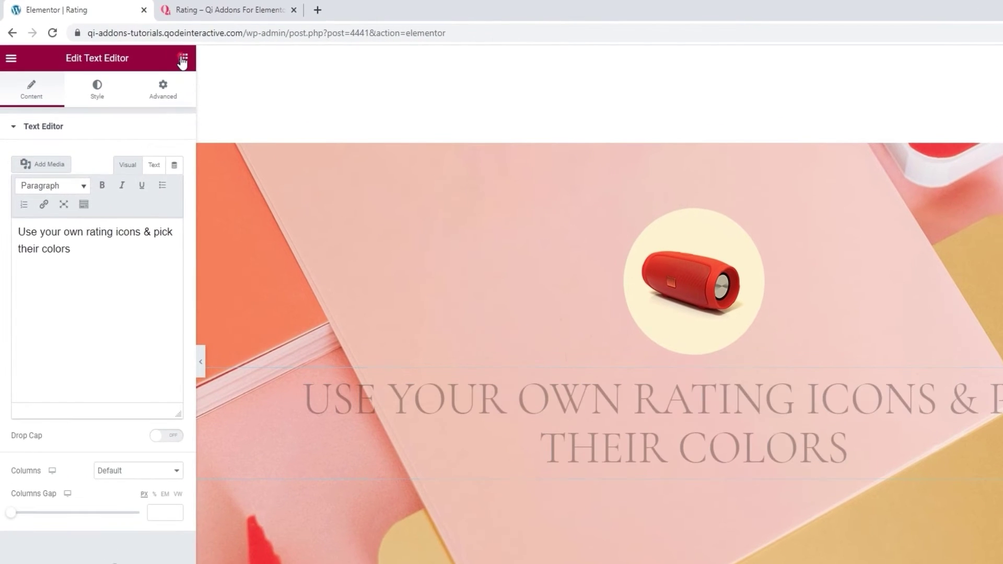
Search widgets for 'rating', place Qi Rating below the heading, and review its layout options
{"action": "left_click", "coordinate": [154, 49]}
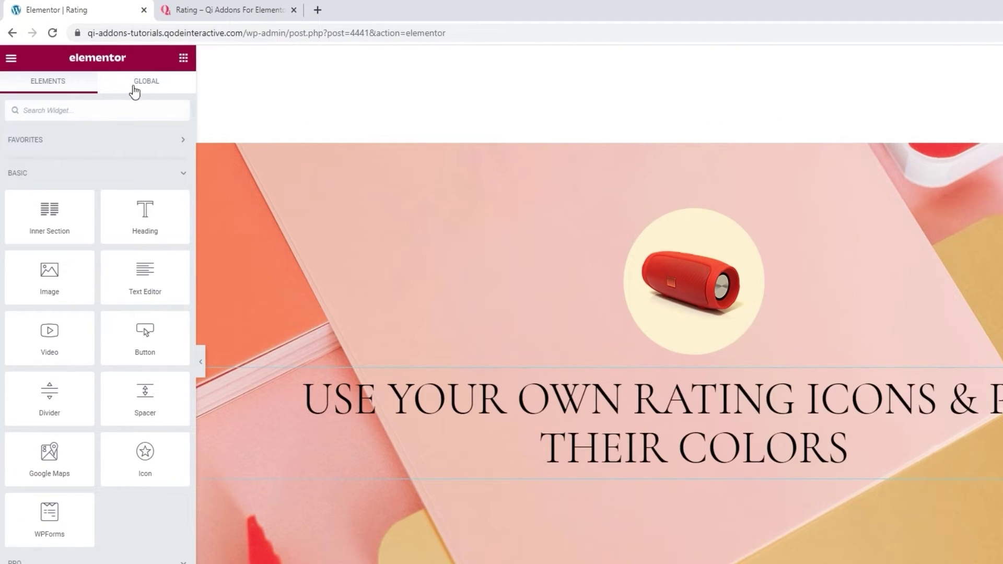
{"action": "left_click", "coordinate": [115, 104]}
{"action": "type", "text": "ra"}
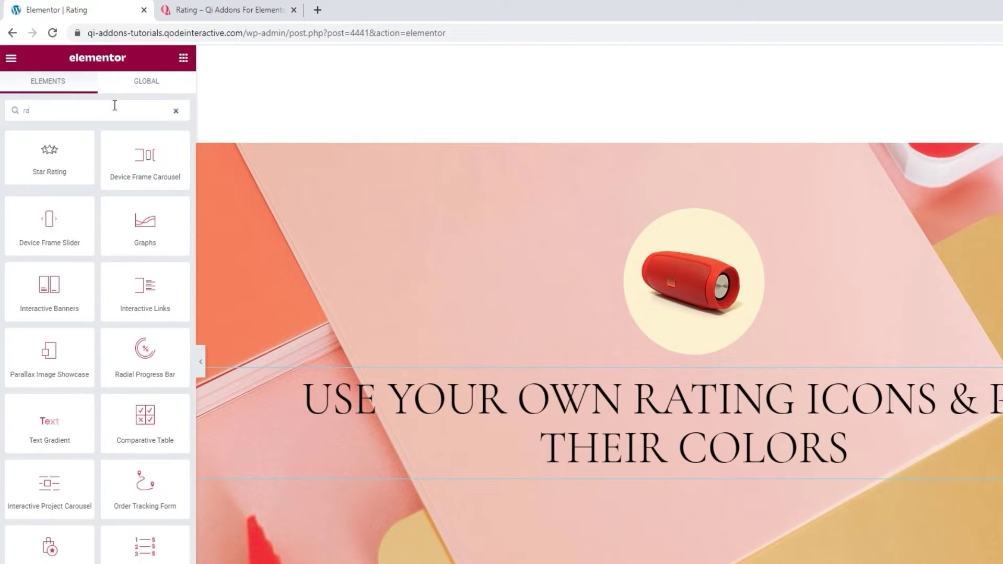
{"action": "type", "text": "ting"}
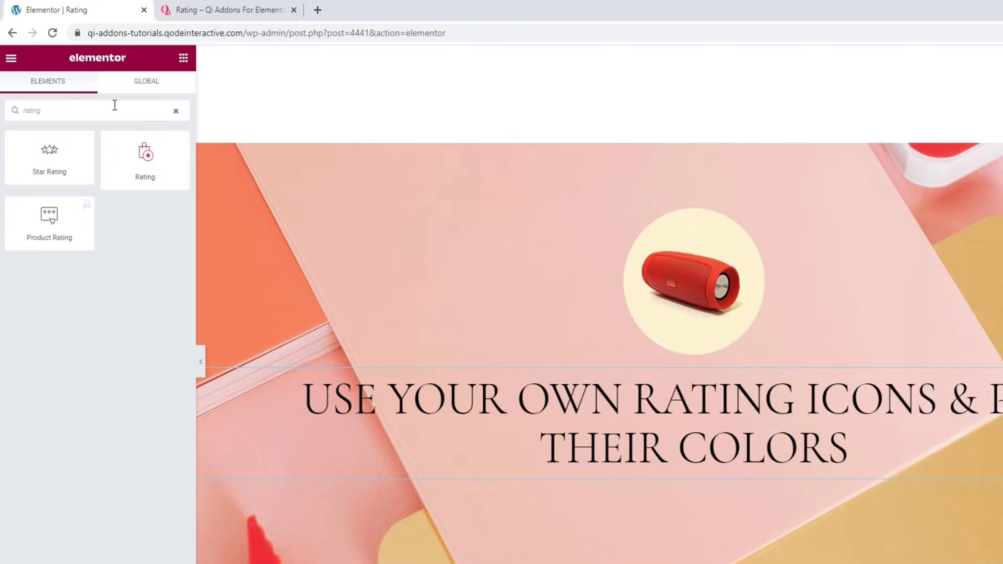
{"action": "left_click_drag", "start_coordinate": [128, 140], "coordinate": [606, 449]}
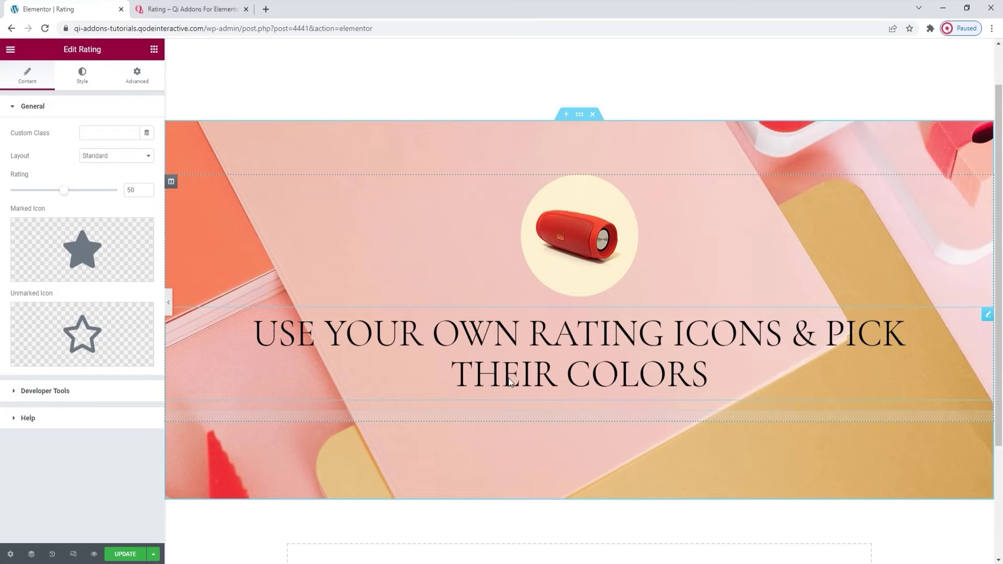
{"action": "scroll", "coordinate": [451, 273], "scroll_direction": "down", "scroll_amount": 1}
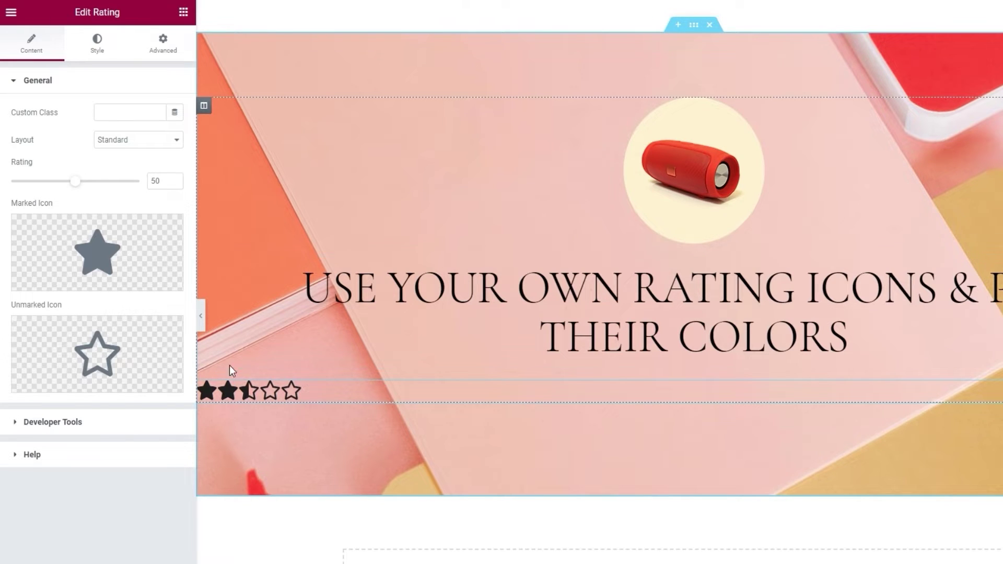
{"action": "left_click", "coordinate": [176, 140]}
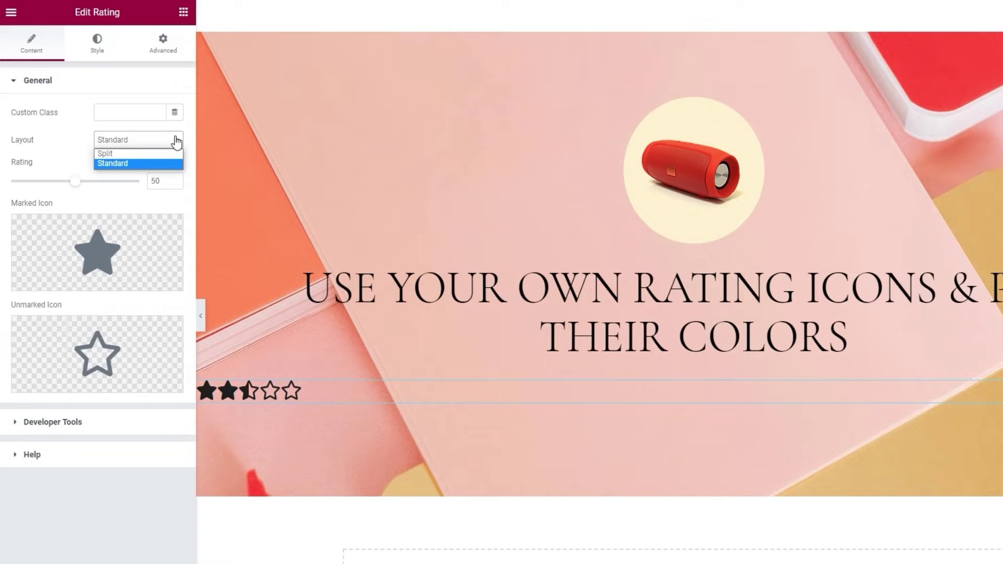
Keep the Standard layout and raise the rating value from 50 to 60
{"action": "left_click", "coordinate": [176, 141]}
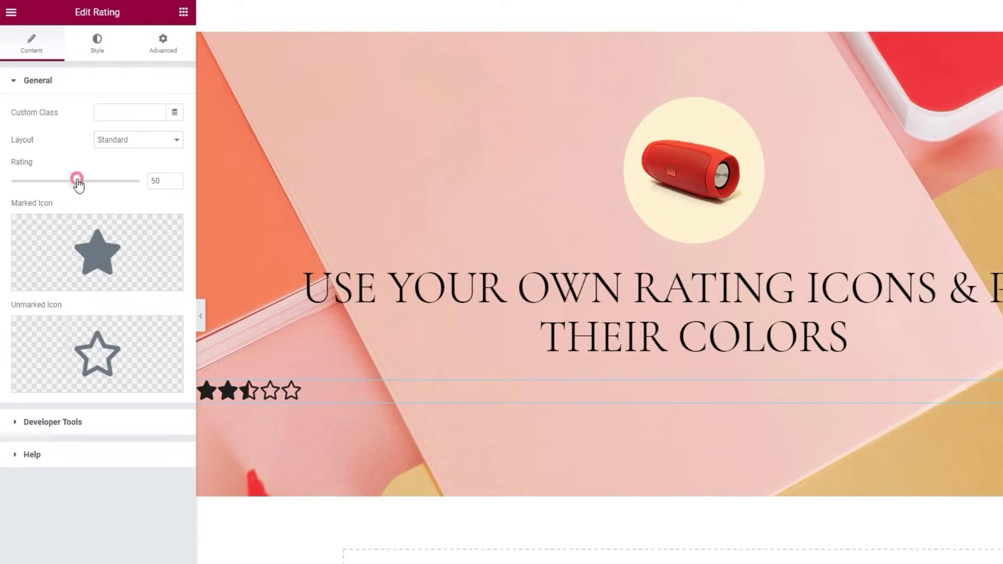
{"action": "left_click_drag", "start_coordinate": [76, 181], "coordinate": [89, 181]}
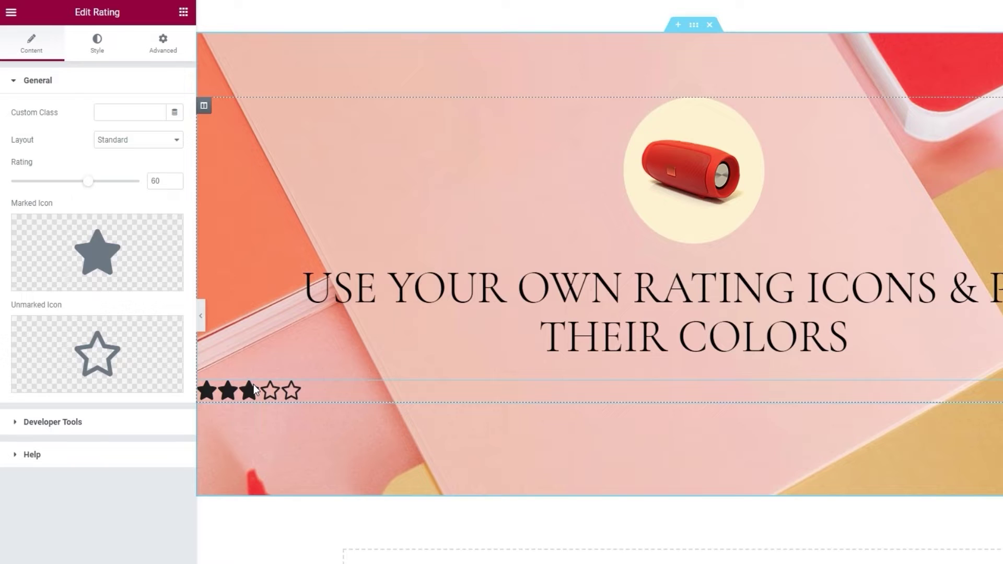
{"action": "mouse_move", "coordinate": [123, 244]}
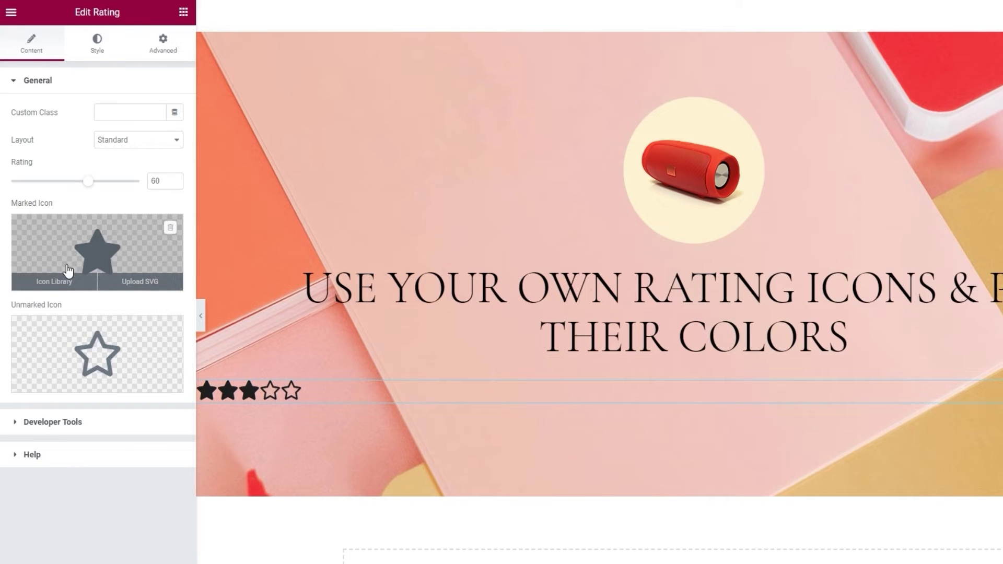
Set the marked icon to rating-icon-star.svg from the media library
{"action": "left_click", "coordinate": [54, 282]}
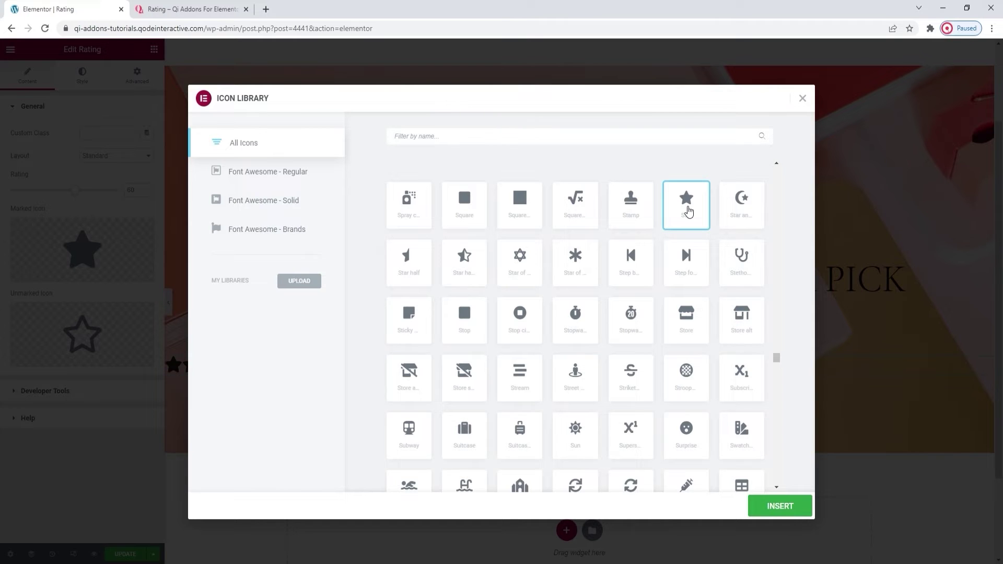
{"action": "left_click", "coordinate": [802, 99]}
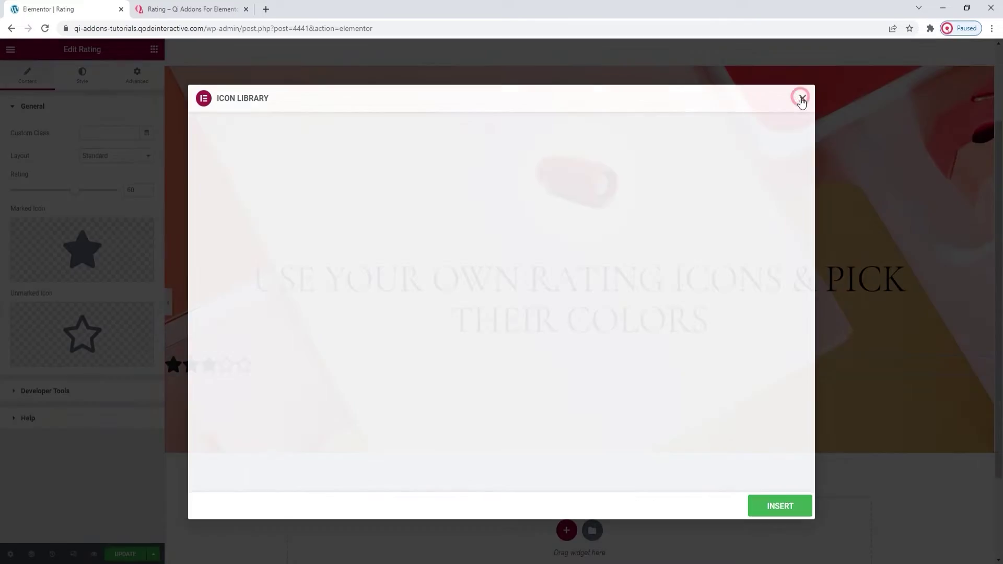
{"action": "left_click", "coordinate": [117, 275]}
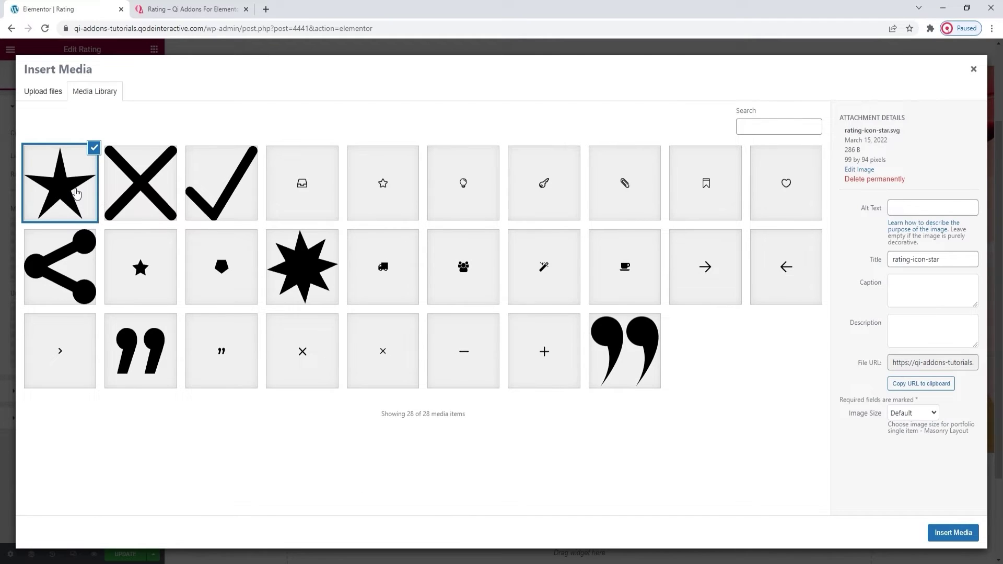
{"action": "left_click", "coordinate": [958, 536]}
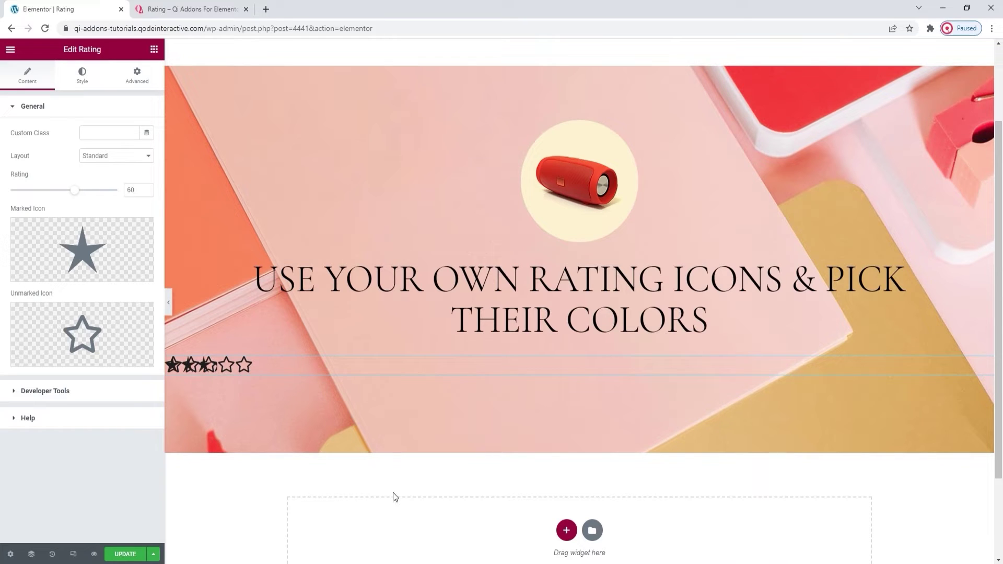
Set the unmarked icon to the same star SVG from the media library
{"action": "left_click", "coordinate": [120, 360]}
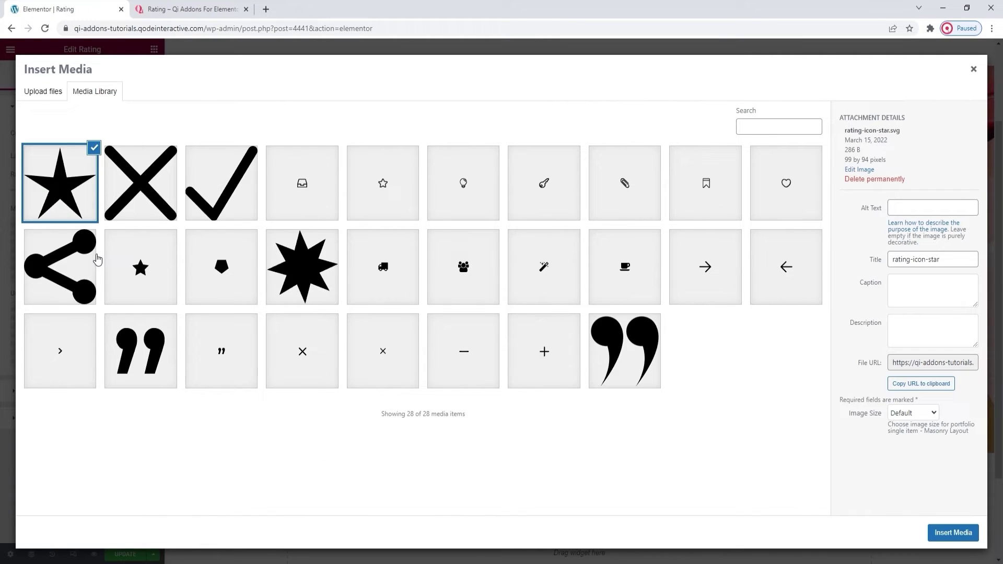
{"action": "left_click", "coordinate": [964, 532]}
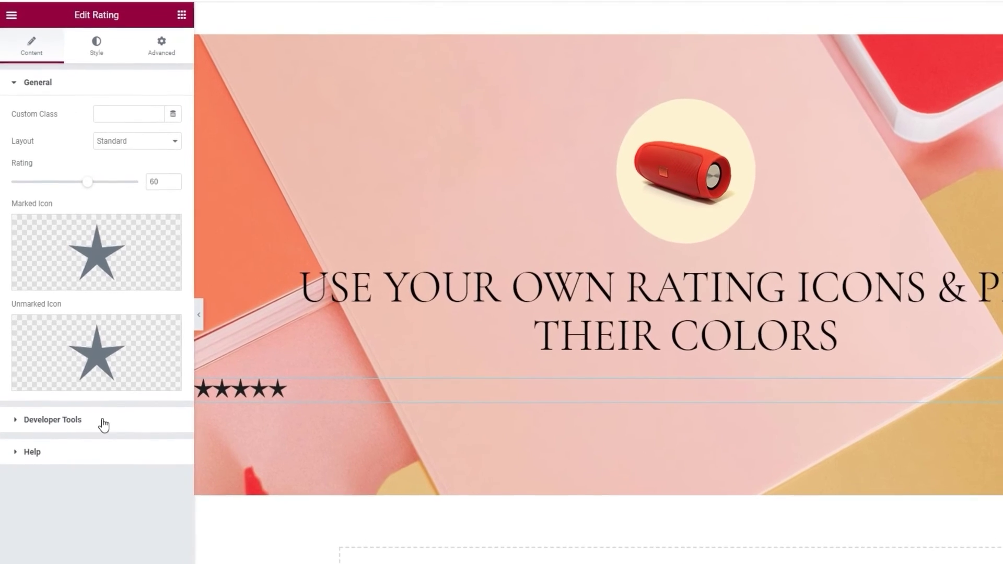
Set Show Shortcode Snippet to No under Developer Tools and expand the Help section
{"action": "left_click", "coordinate": [85, 393]}
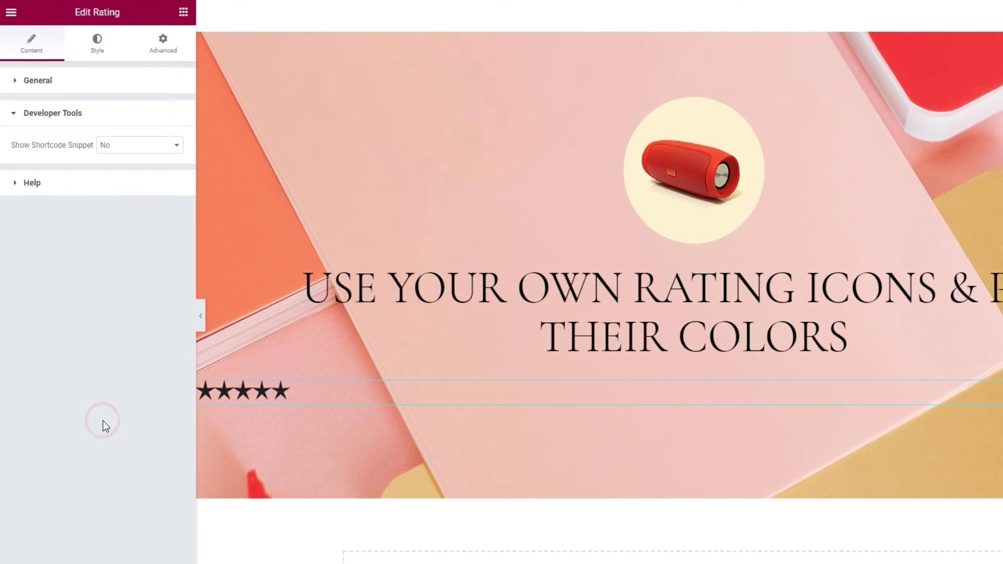
{"action": "left_click", "coordinate": [128, 145]}
{"action": "left_click", "coordinate": [127, 167]}
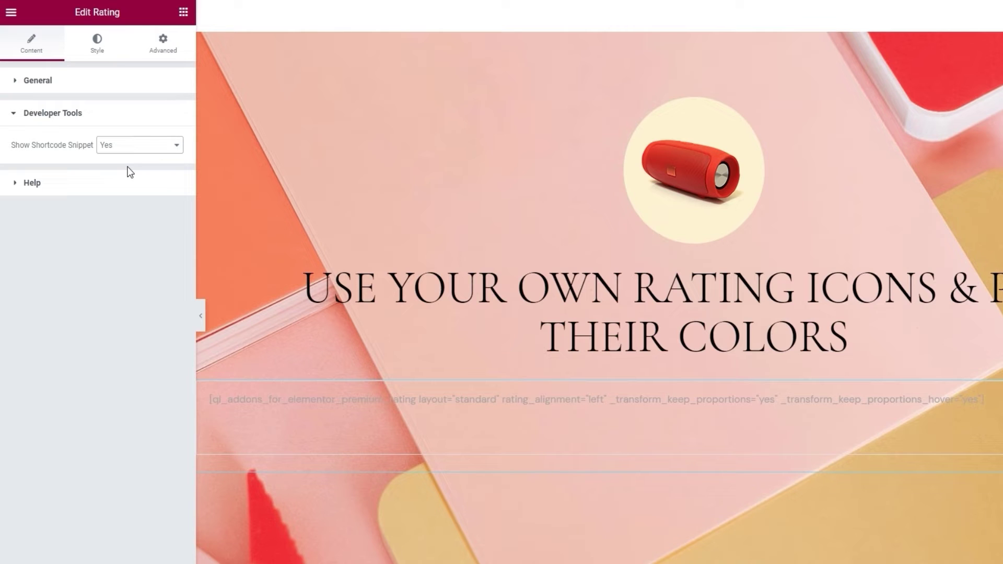
{"action": "left_click", "coordinate": [133, 151]}
{"action": "left_click", "coordinate": [133, 166]}
{"action": "left_click", "coordinate": [124, 183]}
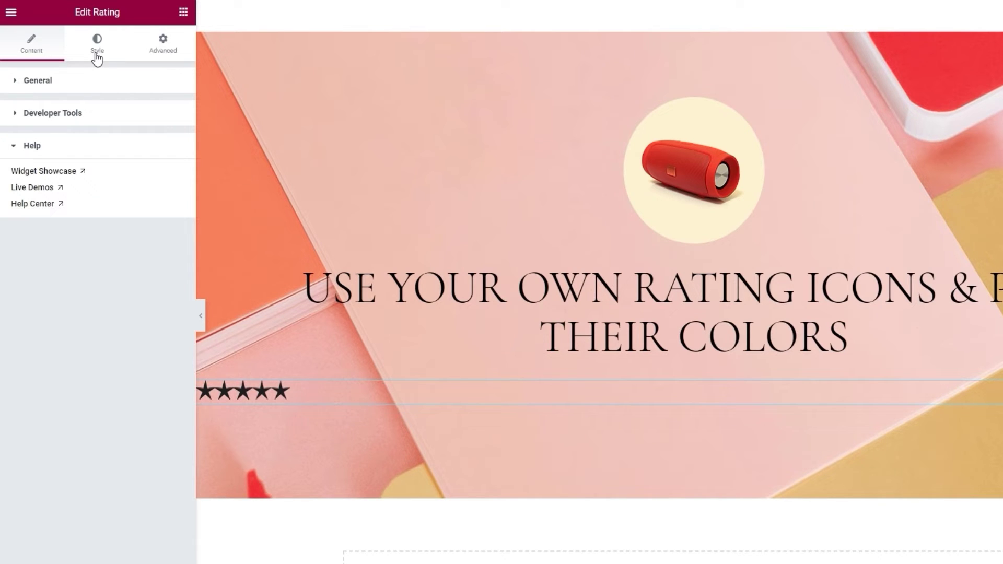
Center-align the rating stars on the widget's Style settings
{"action": "left_click", "coordinate": [97, 58]}
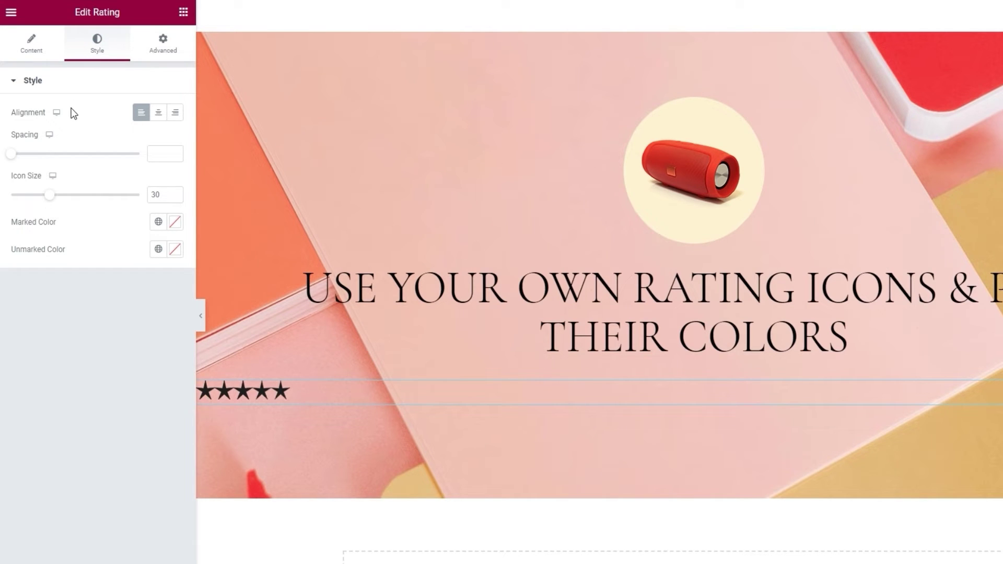
{"action": "left_click", "coordinate": [158, 117]}
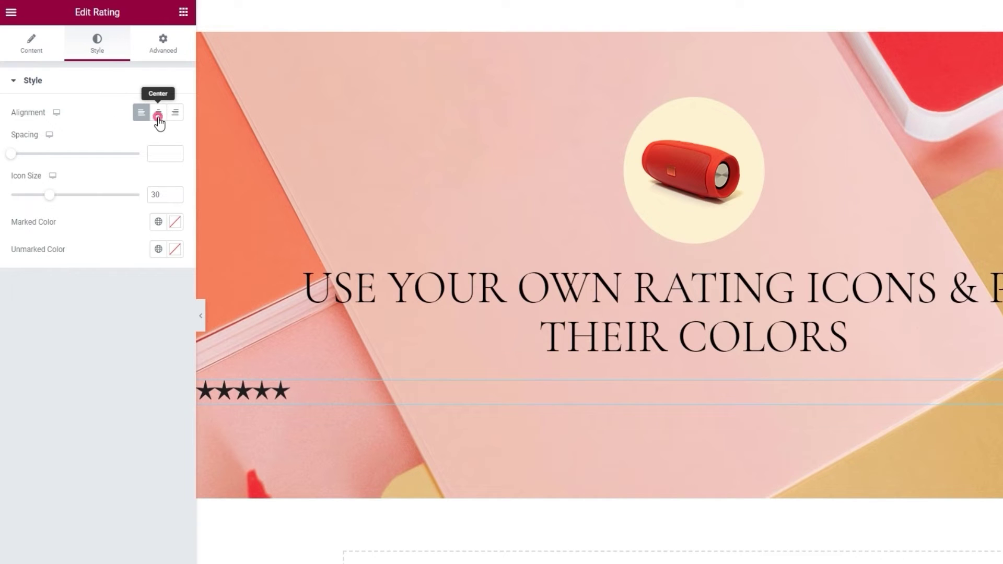
{"action": "left_click", "coordinate": [176, 116]}
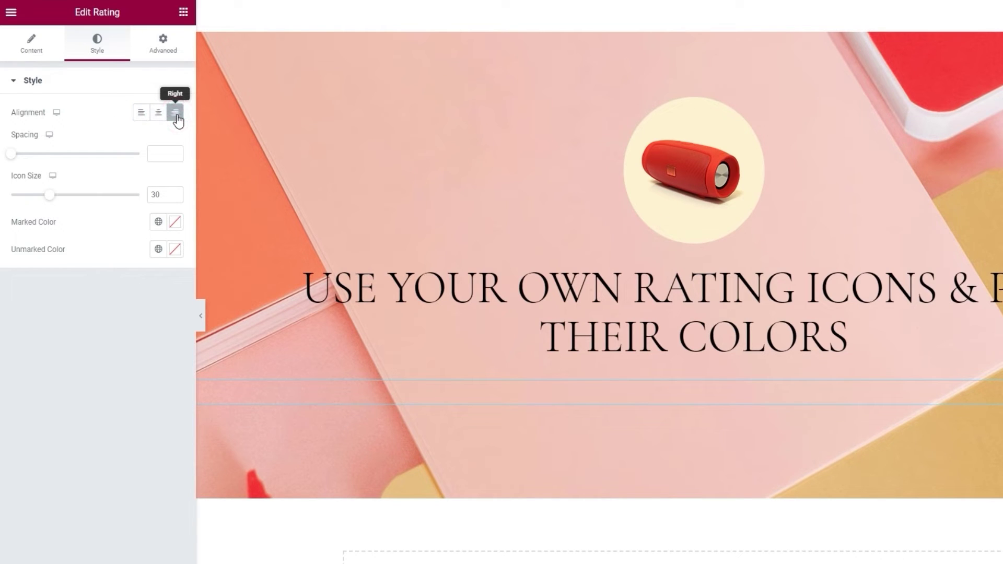
{"action": "left_click", "coordinate": [158, 116]}
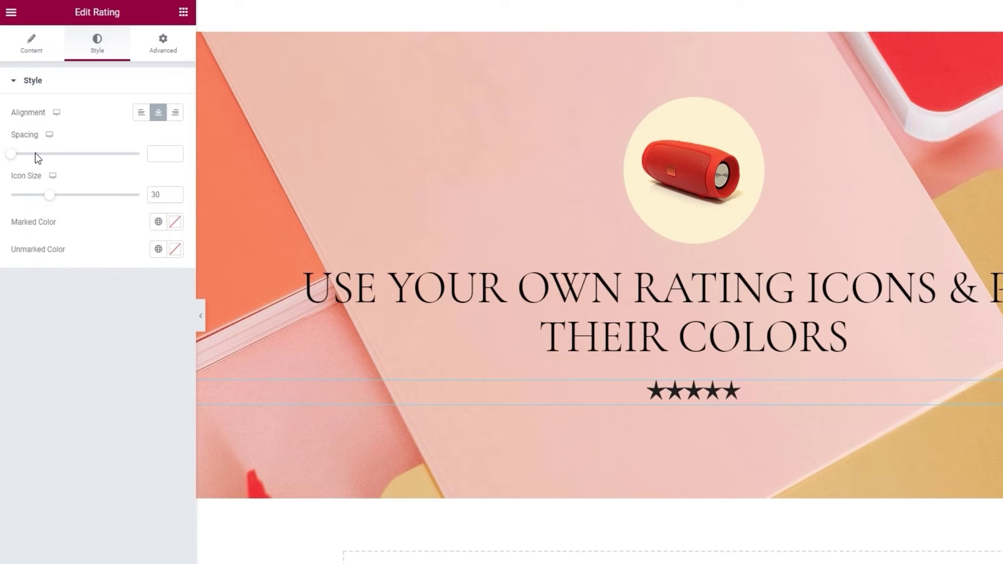
Set the star spacing to 4 and the icon size to 60
{"action": "left_click_drag", "start_coordinate": [11, 154], "coordinate": [29, 157]}
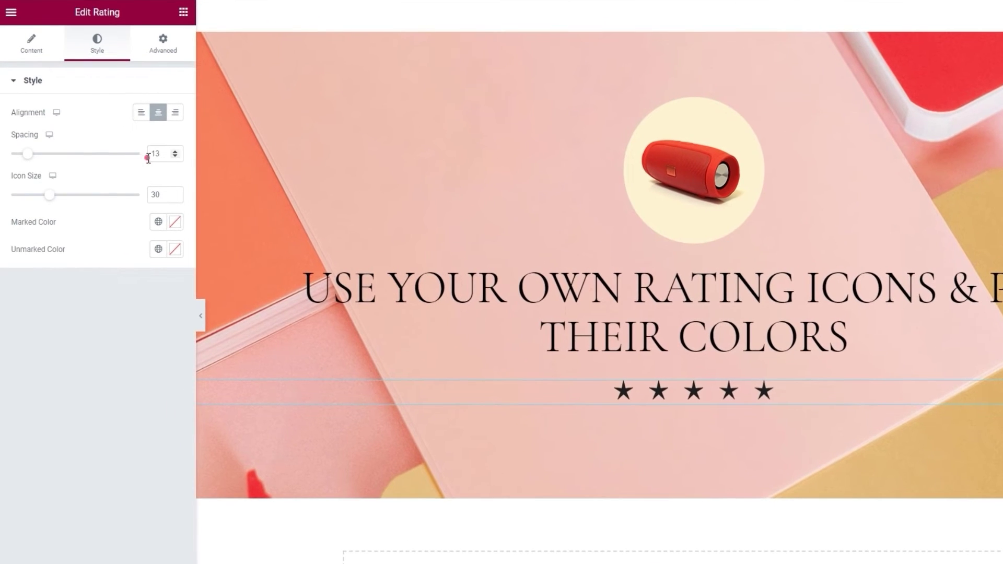
{"action": "double_click", "coordinate": [149, 157]}
{"action": "type", "text": "4"}
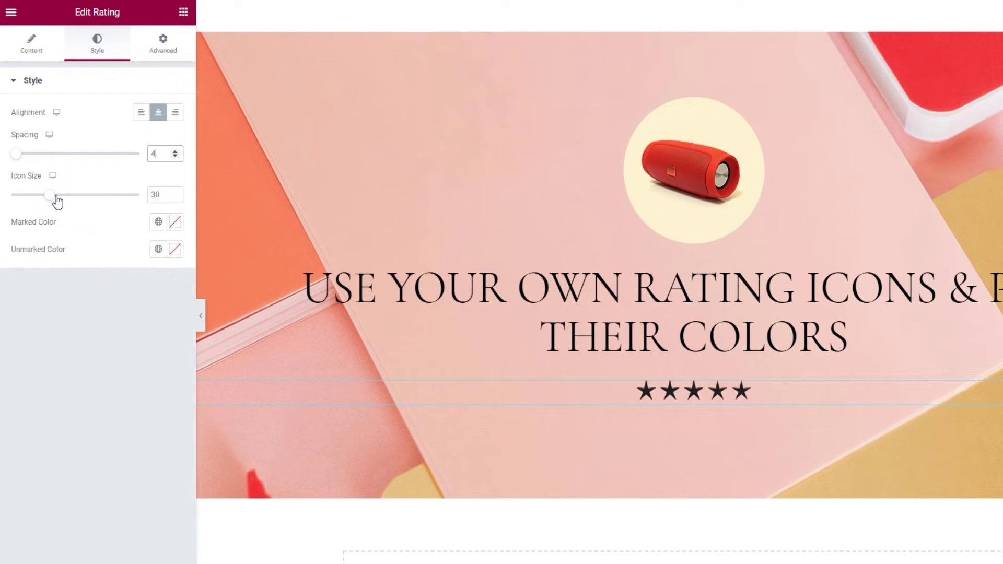
{"action": "left_click_drag", "start_coordinate": [49, 196], "coordinate": [90, 197]}
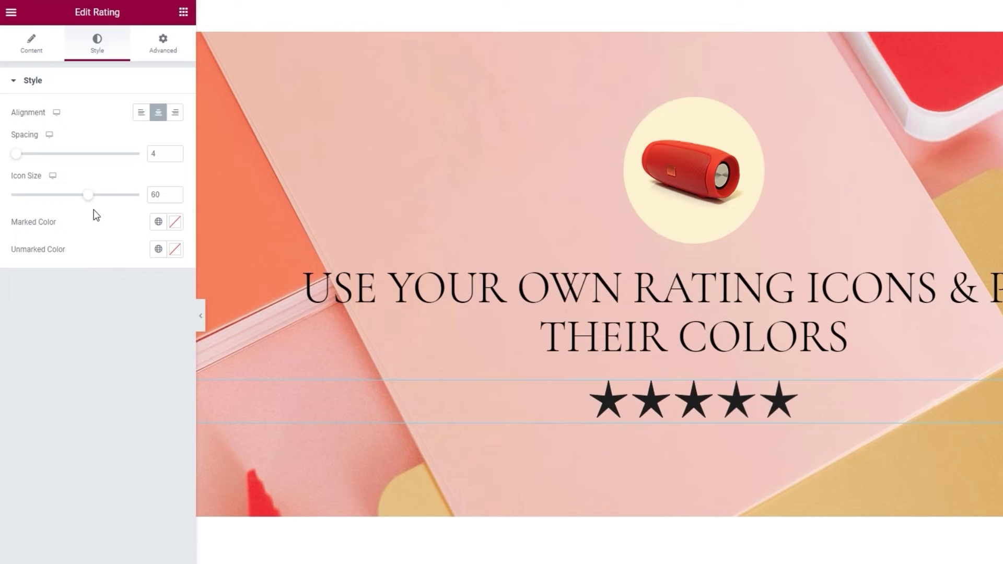
{"action": "left_click", "coordinate": [175, 222]}
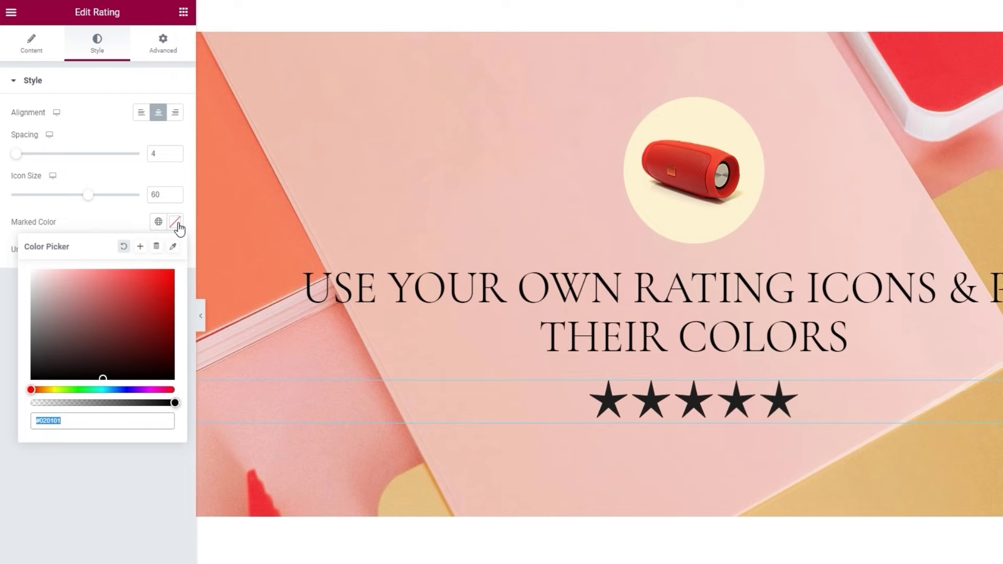
Set the marked star colour to red #c7040b
{"action": "mouse_move", "coordinate": [98, 303]}
{"action": "left_mouse_down"}
{"action": "mouse_move", "coordinate": [80, 291]}
{"action": "mouse_move", "coordinate": [58, 307]}
{"action": "mouse_move", "coordinate": [61, 287]}
{"action": "mouse_move", "coordinate": [101, 292]}
{"action": "left_mouse_up"}
{"action": "triple_click", "coordinate": [103, 421]}
{"action": "type", "text": "#c7040b"}
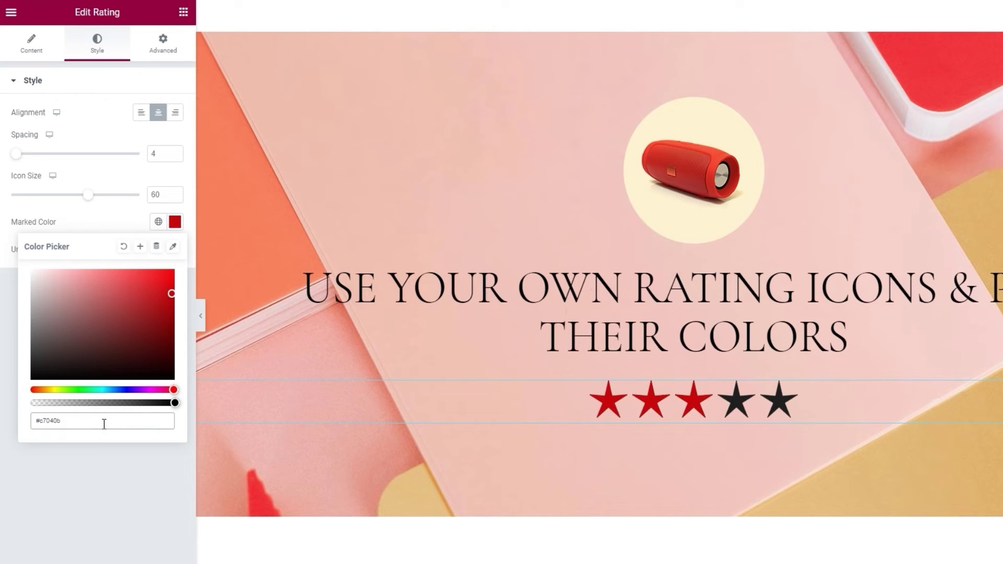
{"action": "left_click", "coordinate": [123, 228]}
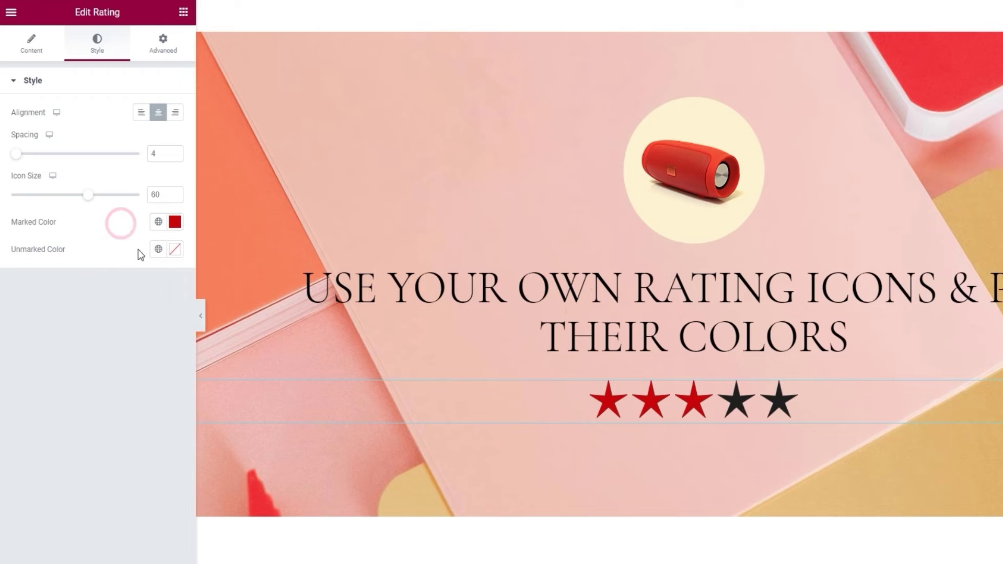
Set the unmarked star colour to pale cream #fff2d2
{"action": "left_click", "coordinate": [175, 249]}
{"action": "left_click", "coordinate": [134, 344]}
{"action": "mouse_move", "coordinate": [134, 344]}
{"action": "left_mouse_down"}
{"action": "mouse_move", "coordinate": [112, 307]}
{"action": "mouse_move", "coordinate": [143, 305]}
{"action": "left_mouse_up"}
{"action": "double_click", "coordinate": [79, 444]}
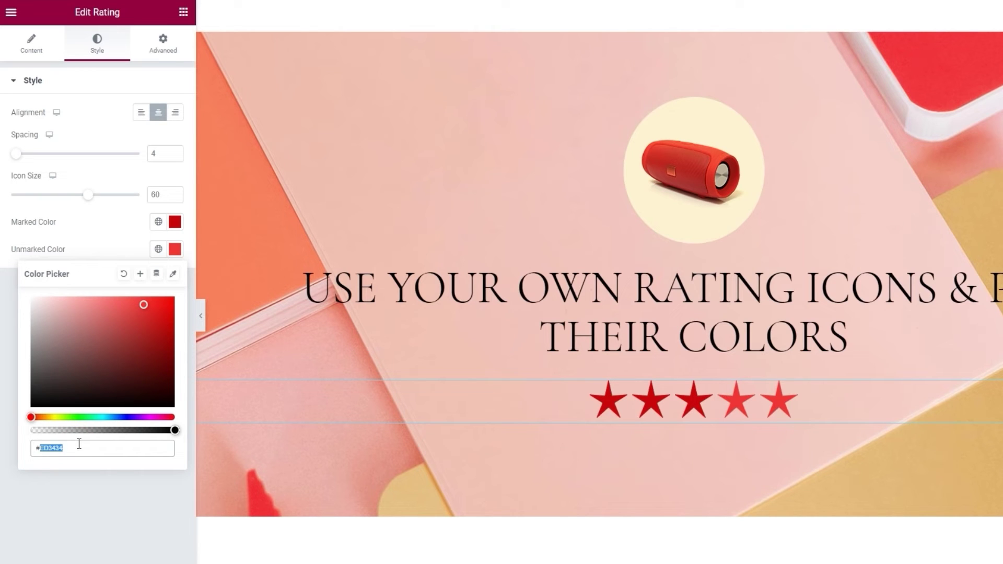
{"action": "type", "text": "fff"}
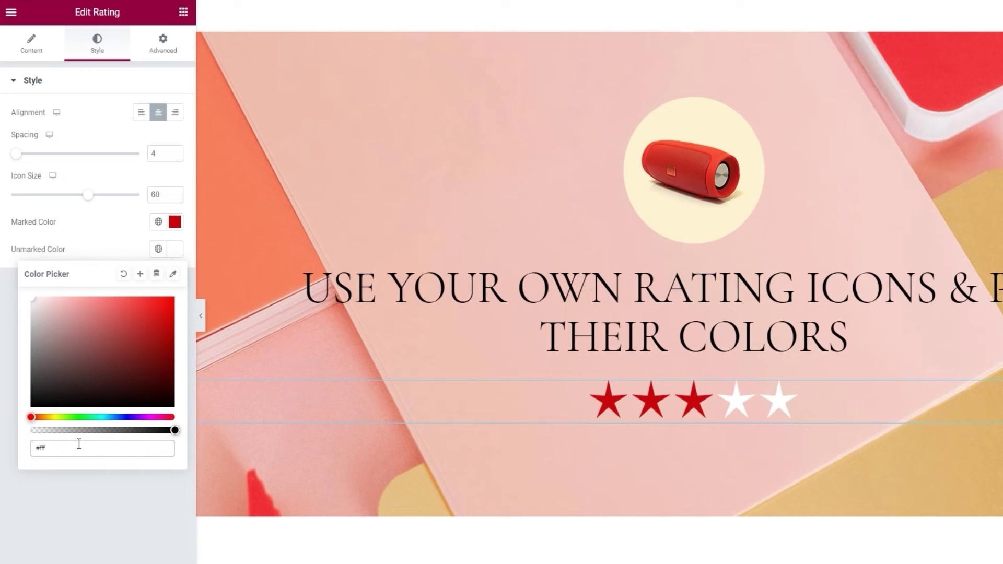
{"action": "type", "text": "2d2"}
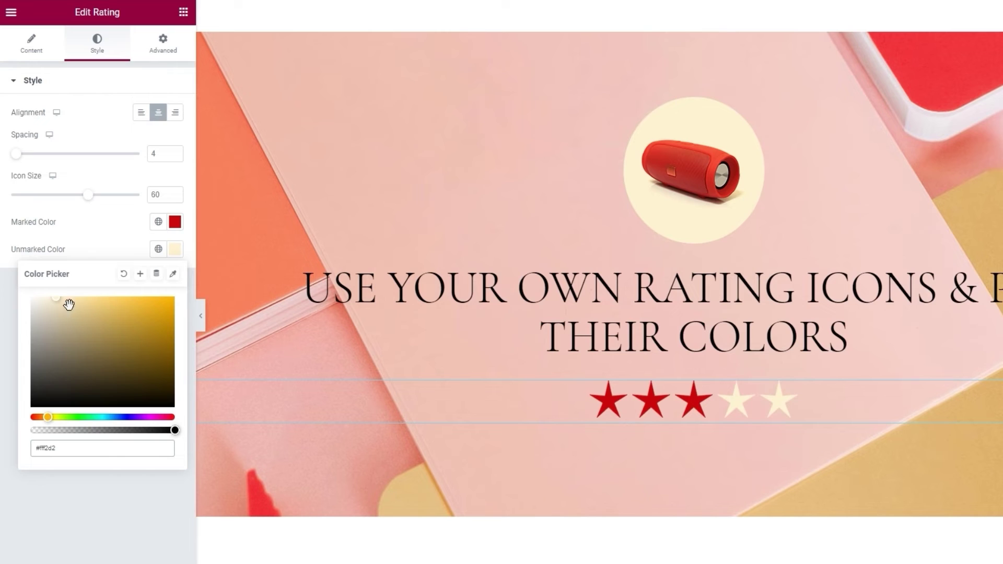
{"action": "left_click", "coordinate": [106, 241]}
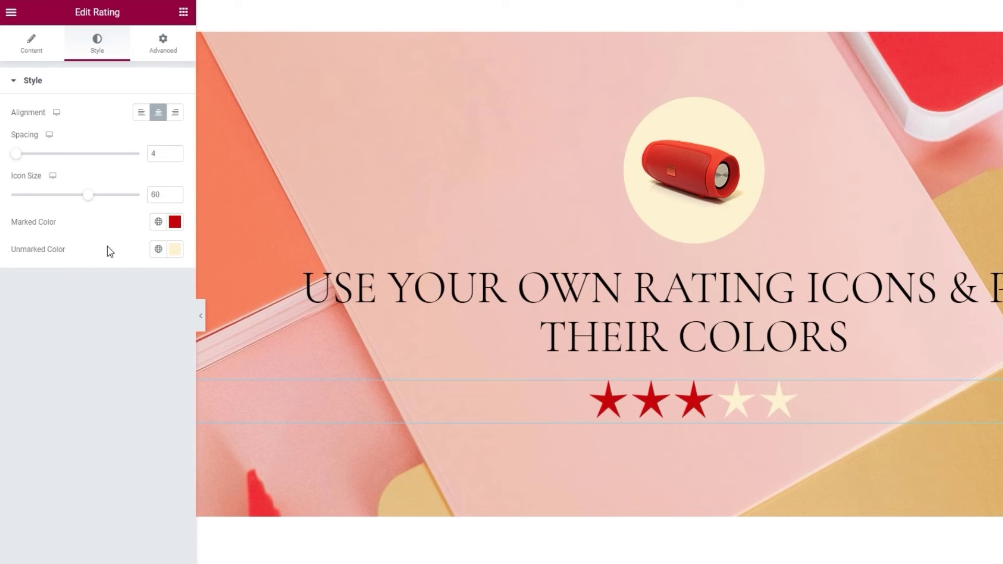
{"action": "left_click", "coordinate": [32, 45]}
Change the layout to Split and set the Icon Split Size to 52
{"action": "left_click", "coordinate": [125, 140]}
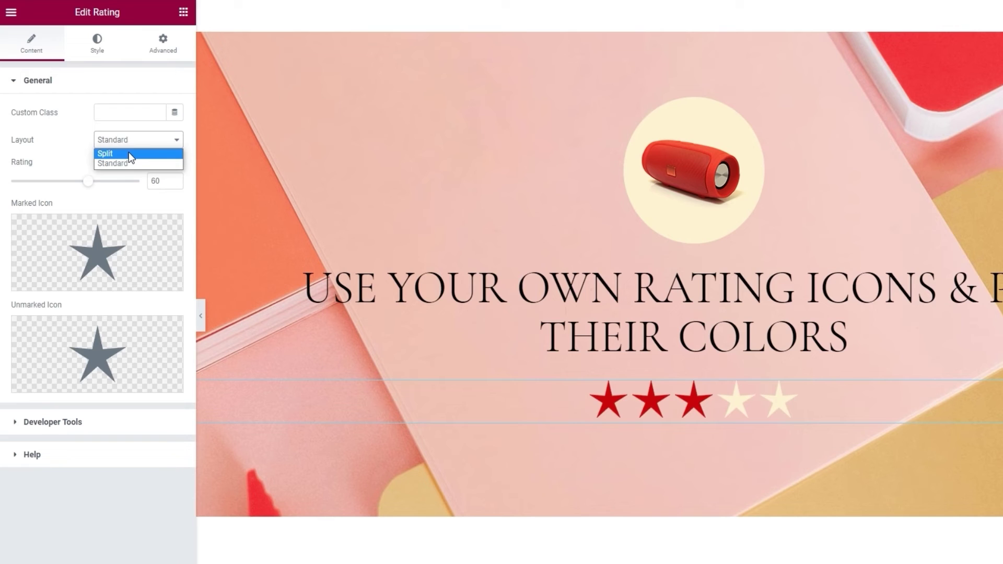
{"action": "left_click", "coordinate": [129, 153]}
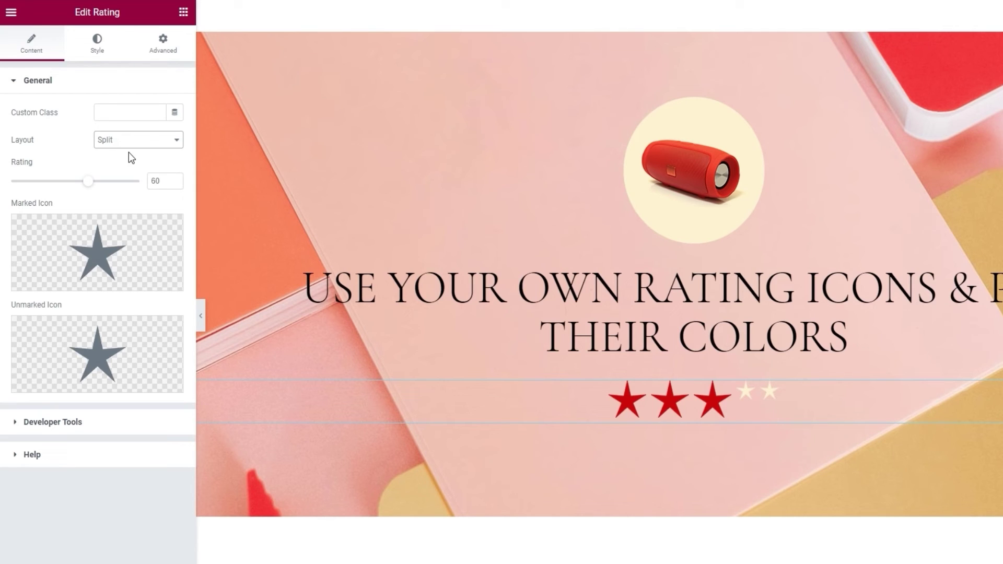
{"action": "left_click", "coordinate": [102, 57]}
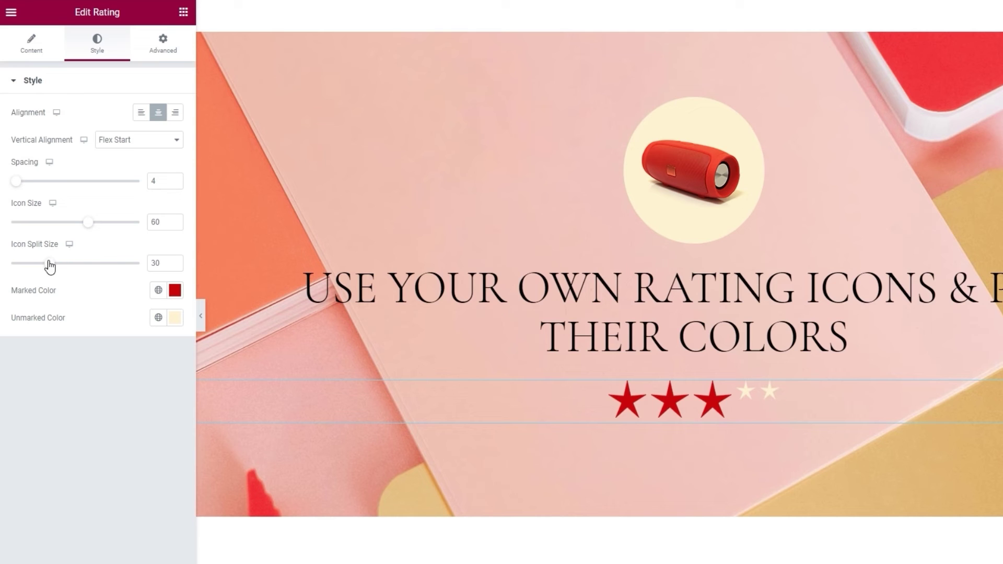
{"action": "left_click_drag", "start_coordinate": [49, 263], "coordinate": [79, 267]}
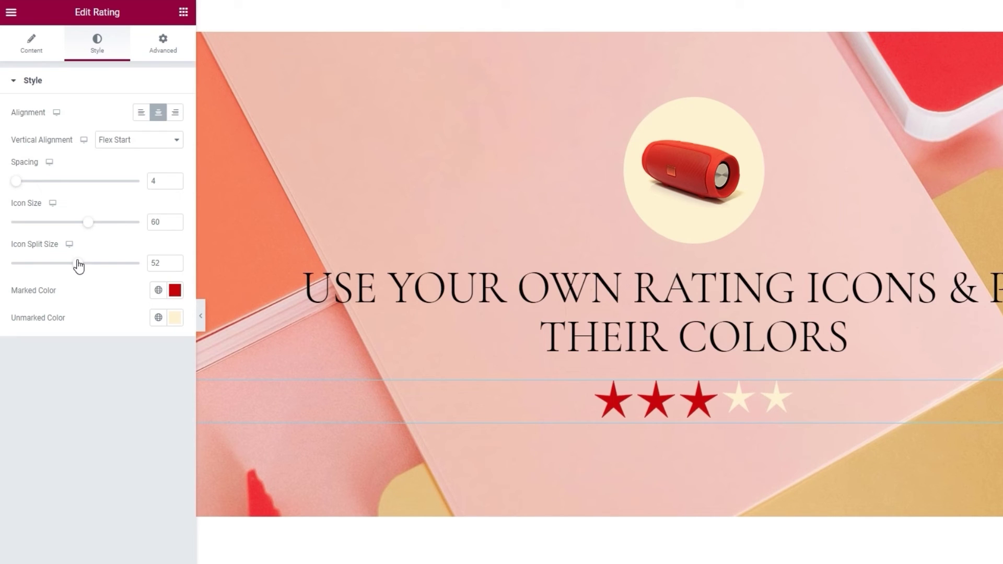
Set the rating widget's Layout back to Standard, update the page, and go to the Qi Addons Rating demo tab
{"action": "left_click", "coordinate": [31, 42]}
{"action": "left_click", "coordinate": [139, 146]}
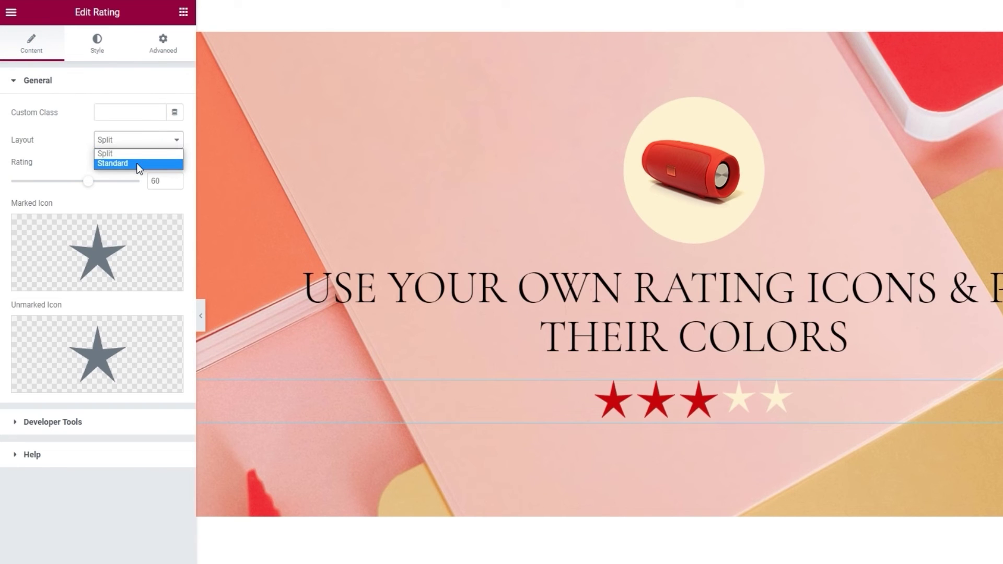
{"action": "left_click", "coordinate": [138, 164]}
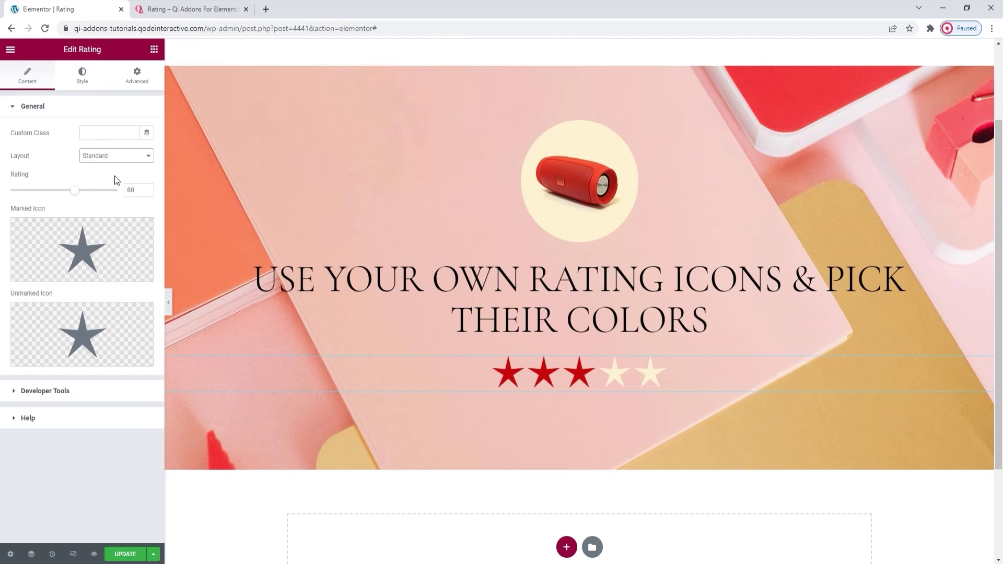
{"action": "left_click", "coordinate": [128, 553]}
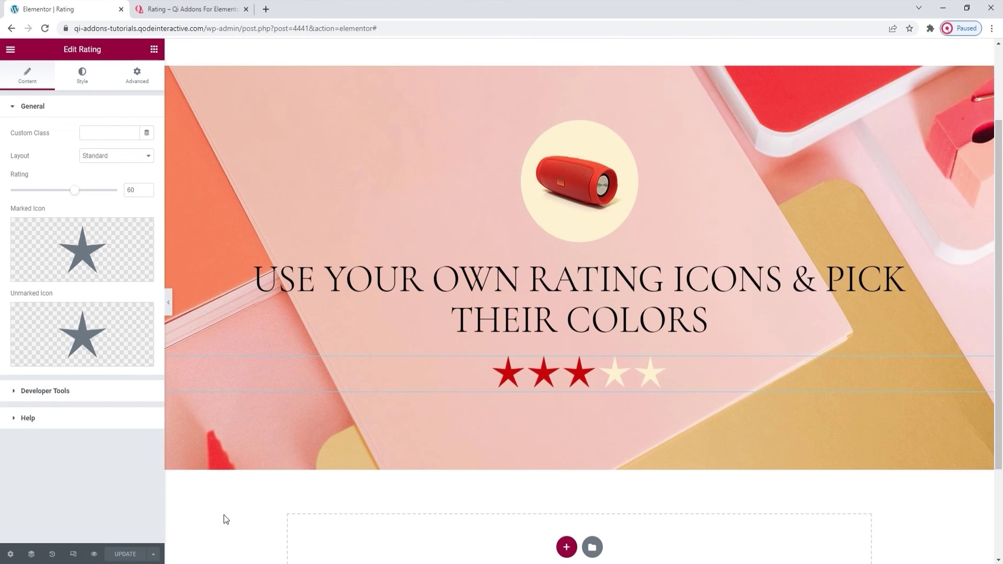
{"action": "left_click", "coordinate": [218, 12]}
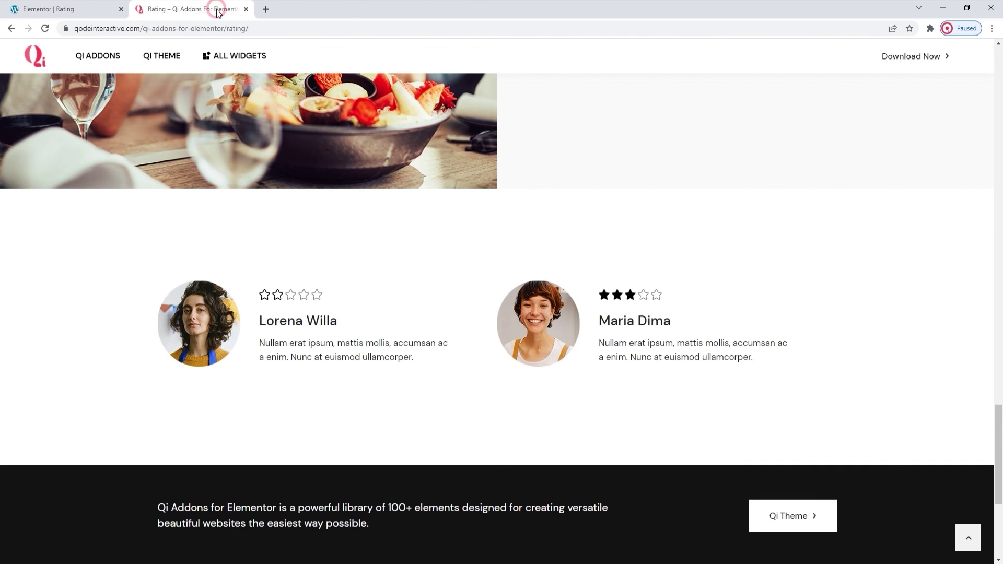
Jump back to the top of the Qi Addons Rating widget page
{"action": "left_click", "coordinate": [961, 536]}
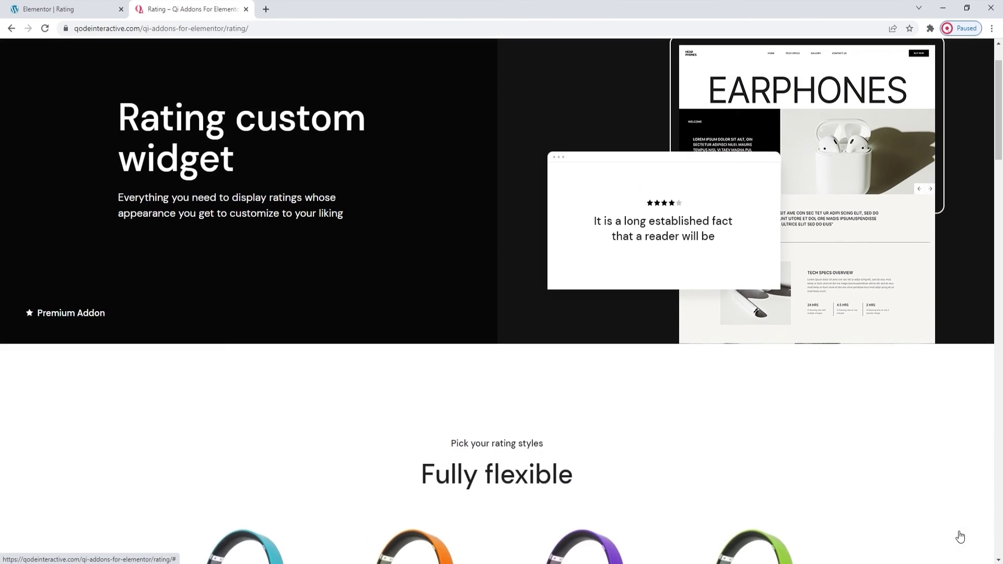